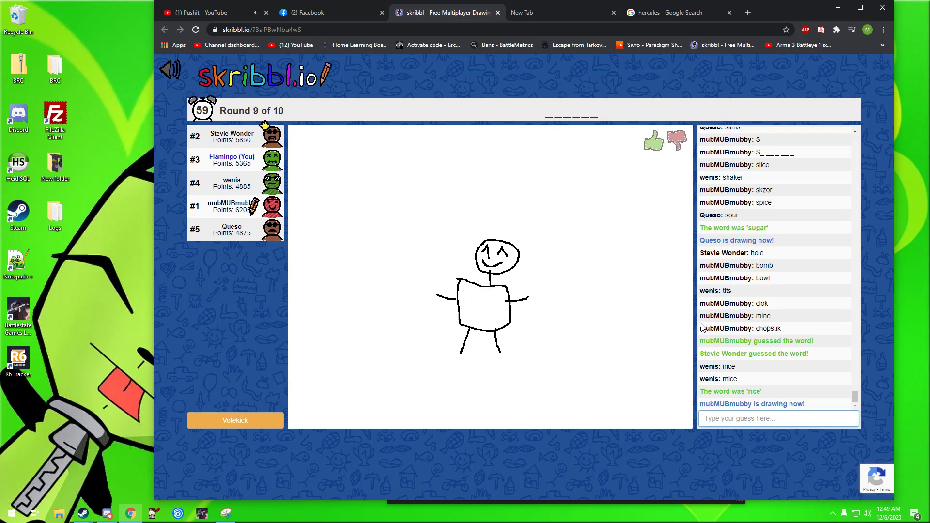
Submit 'mascot' as the chat guess, correcting the partly typed text first
{"action": "left_click", "coordinate": [754, 415]}
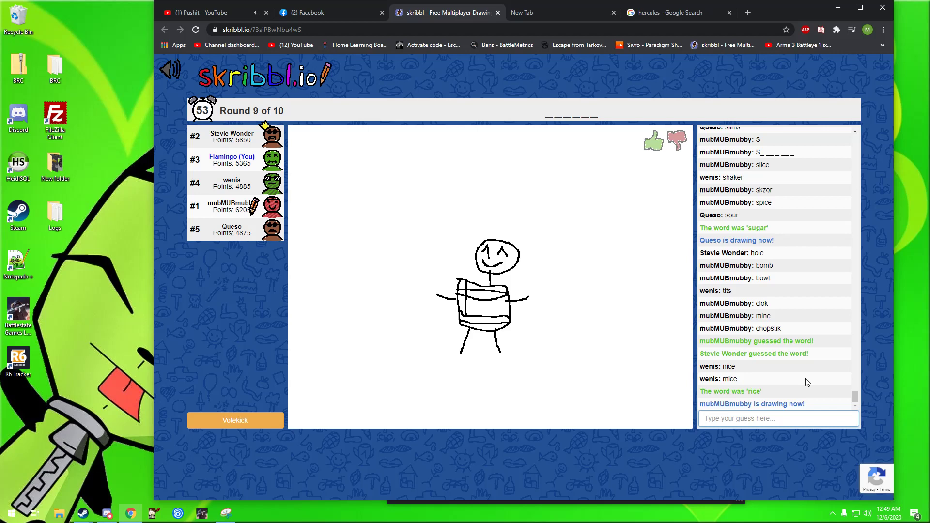
{"action": "type", "text": "MASCO"}
{"action": "key", "text": "BackSpace"}
{"action": "key", "text": "BackSpace"}
{"action": "key", "text": "BackSpace"}
{"action": "type", "text": "mas"}
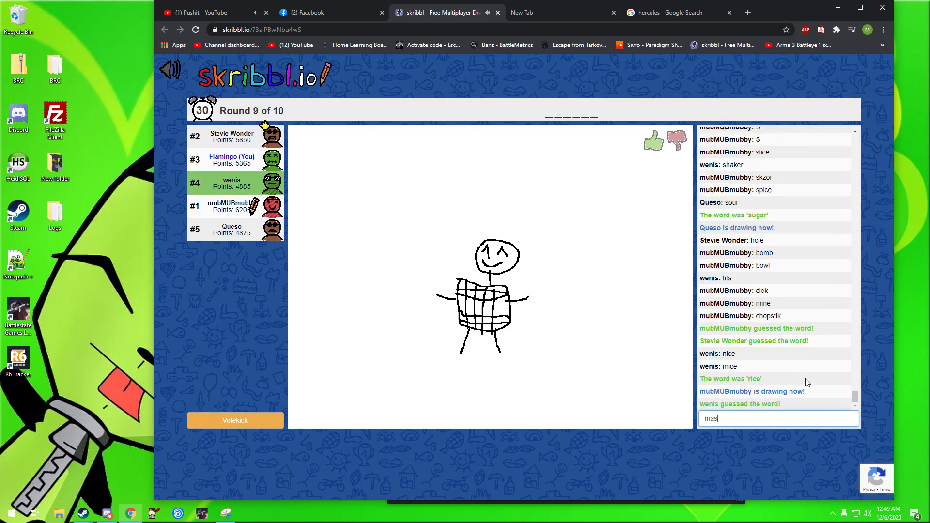
{"action": "type", "text": "cot"}
{"action": "key", "text": "Return"}
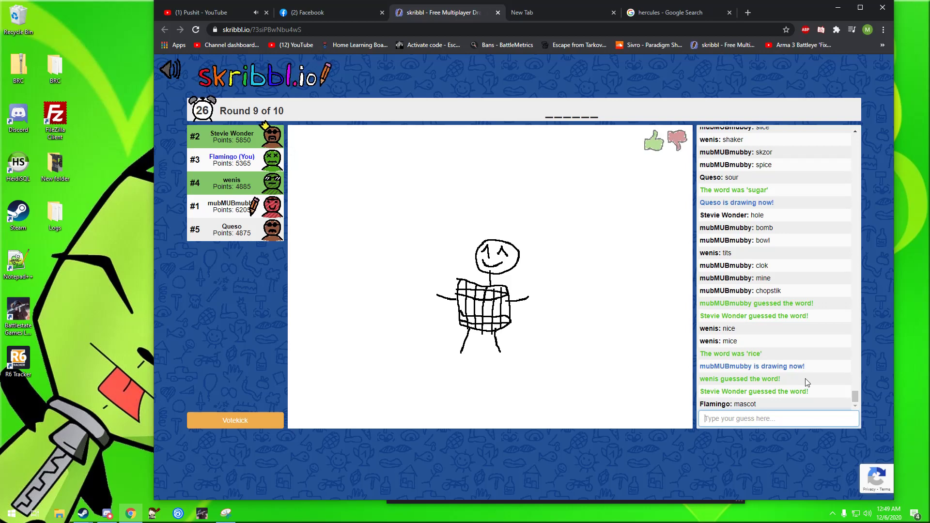
{"action": "type", "text": "waffle"}
{"action": "key", "text": "Return"}
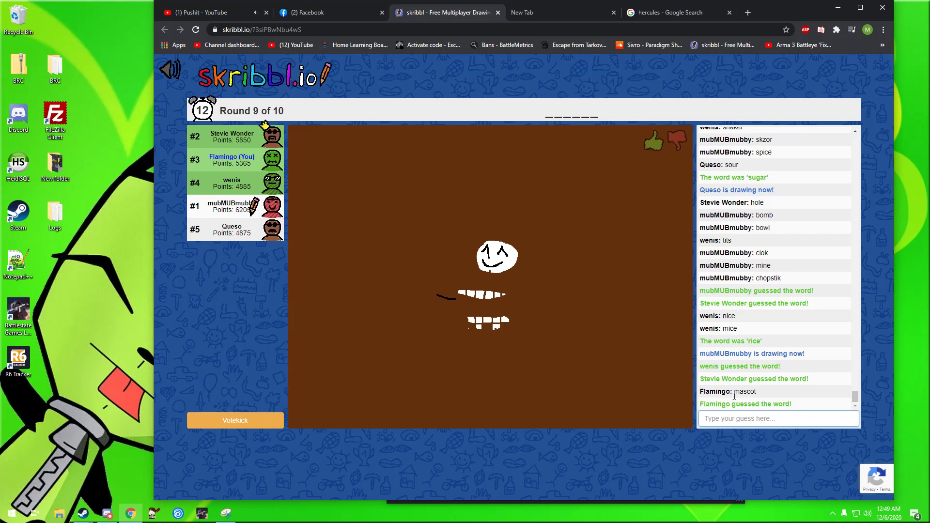
Give the brown-filled drawing a thumbs-down rating
{"action": "left_click", "coordinate": [676, 141]}
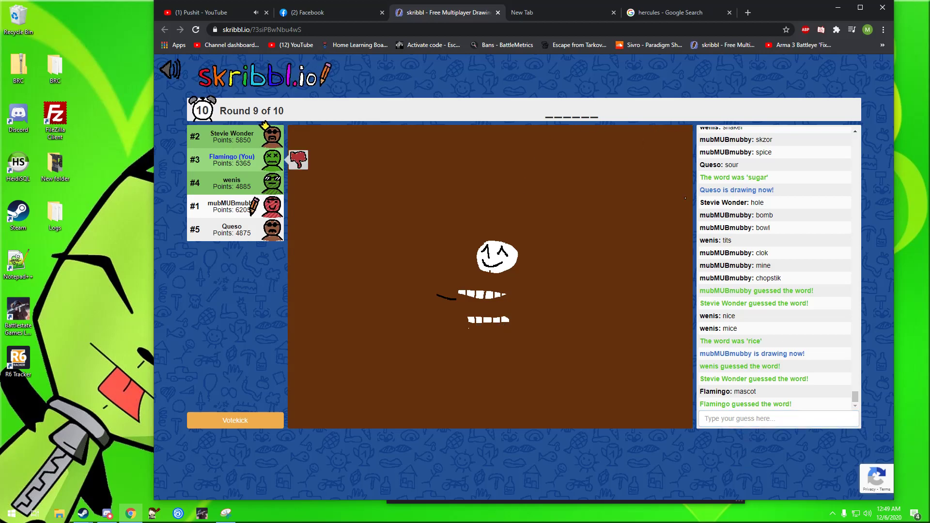